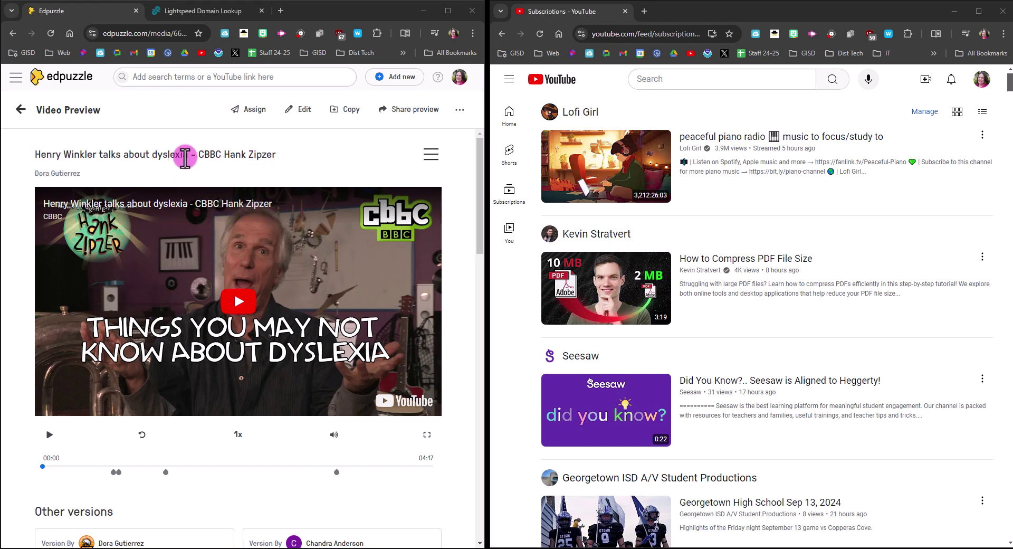
Step: Copy the title 'Henry Winkler talks about dyslexia - CBBC Hank Zipper' from the Edpuzzle preview
drag(36, 155, 274, 155)
right_click(269, 154)
click(285, 160)
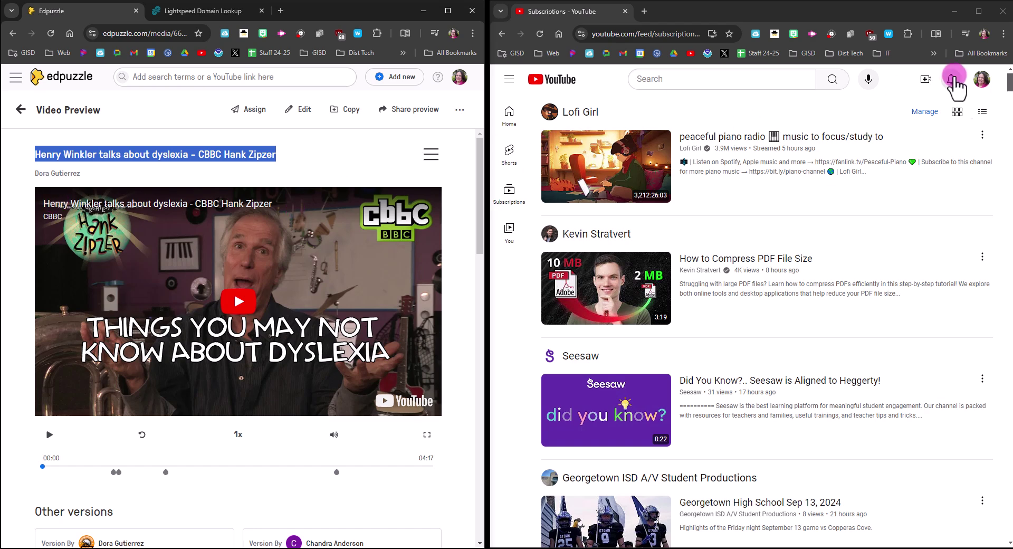
Step: Search YouTube for the pasted Henry Winkler dyslexia video title
click(726, 79)
right_click(721, 79)
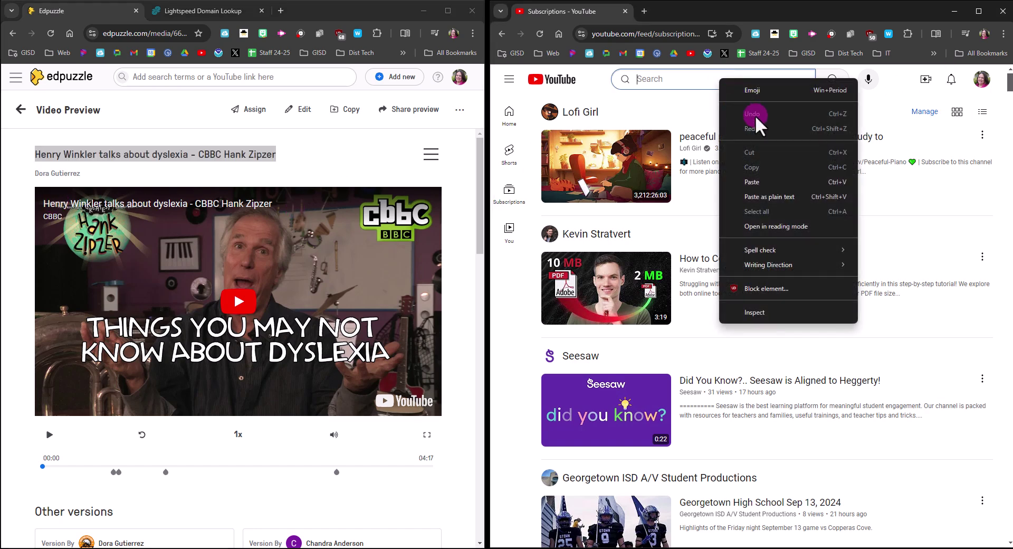
click(753, 182)
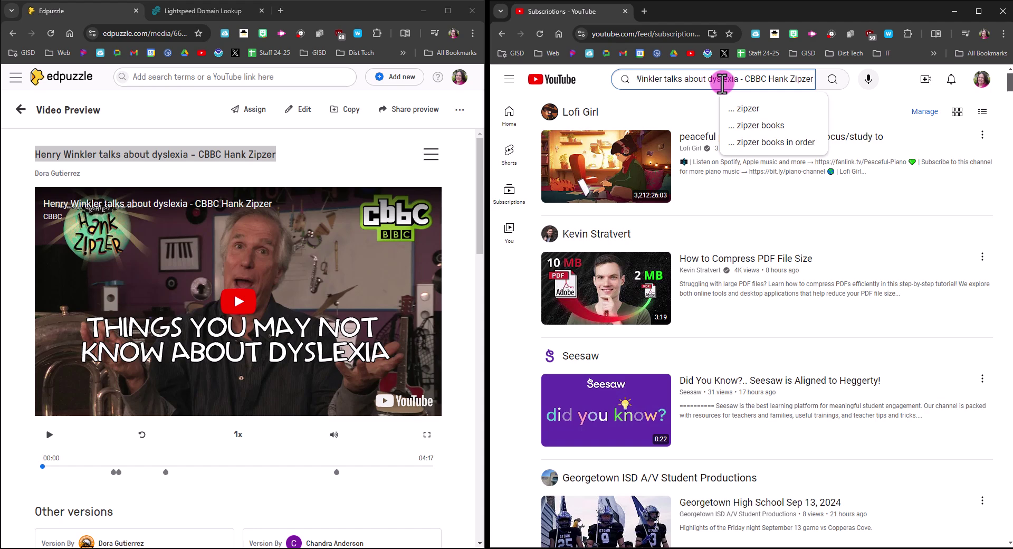
key(Return)
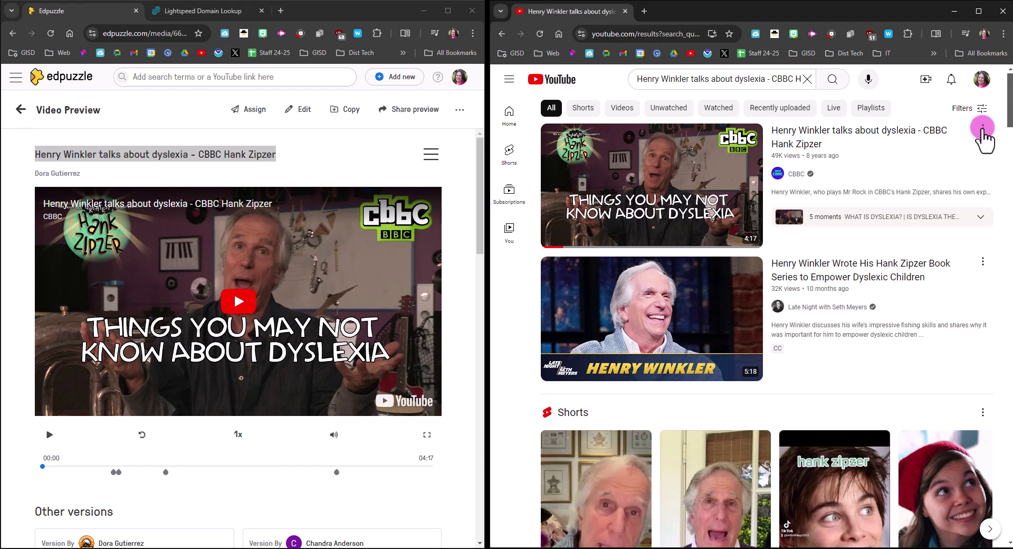
Step: Copy the share link of the first CBBC result video
click(983, 129)
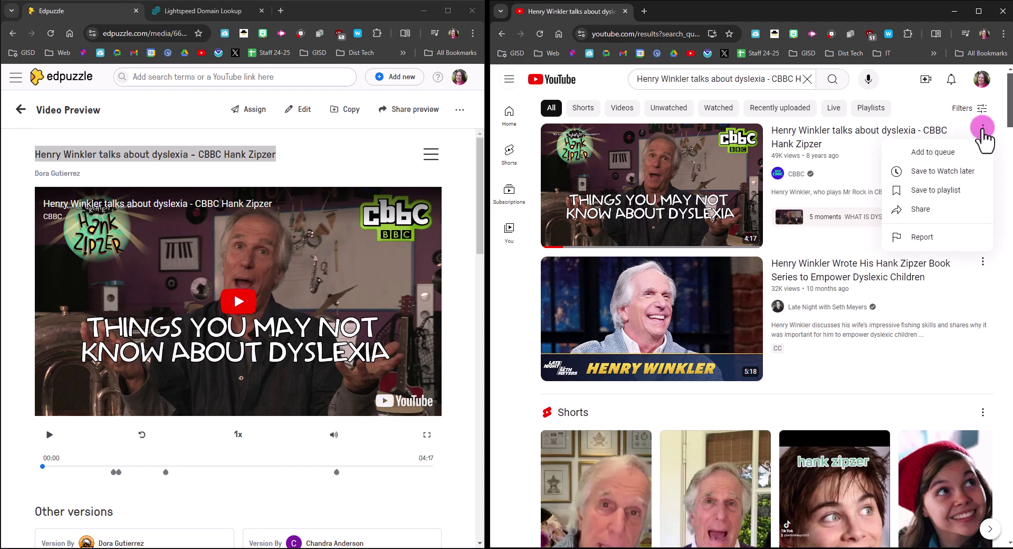
click(916, 210)
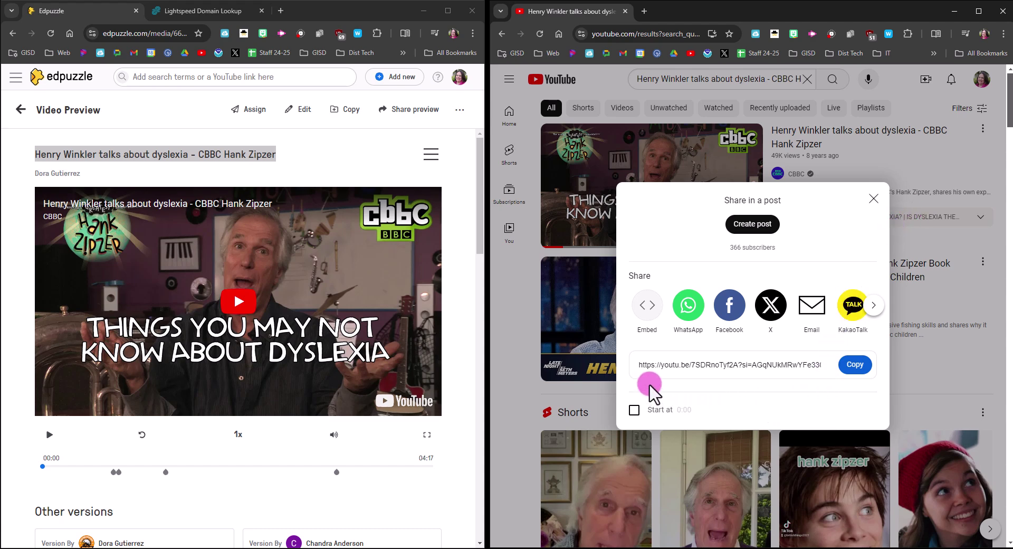
click(857, 365)
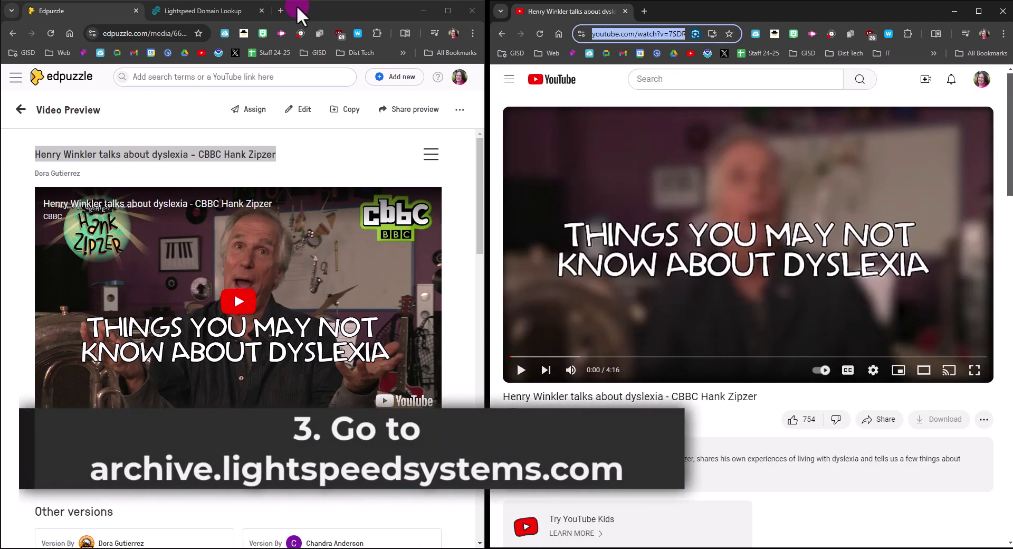
Step: Switch to the Lightspeed Domain Lookup tab at archive.lightspeedsystems.com
click(224, 9)
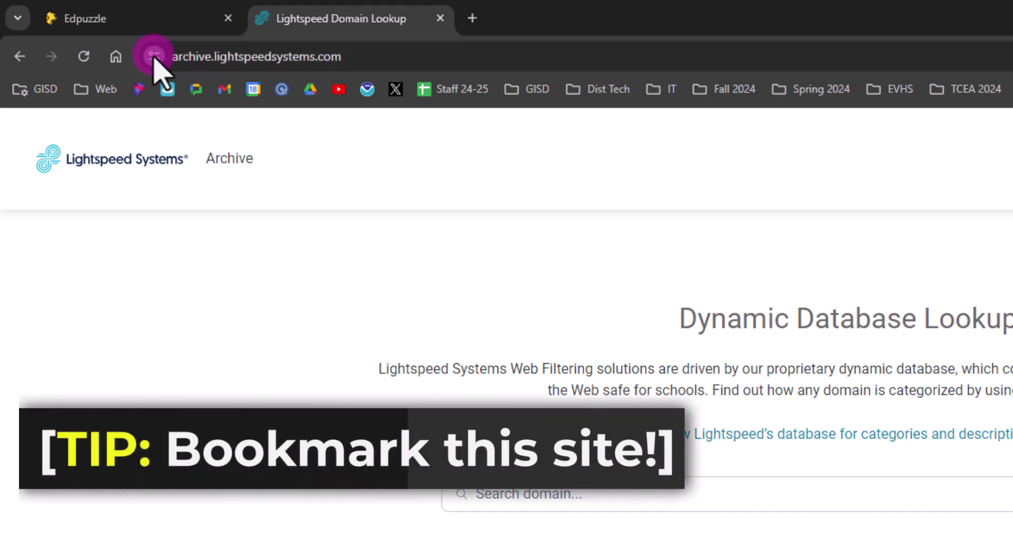
Step: Bookmark archive.lightspeedsystems.com on the bookmarks bar as 'YouTube Unblock', then open it
drag(153, 57, 154, 88)
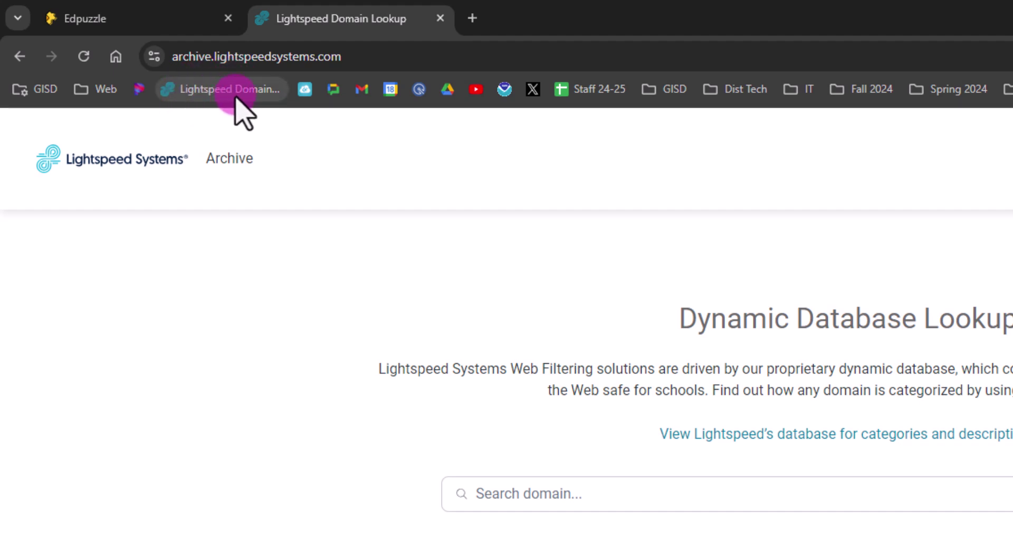
right_click(235, 95)
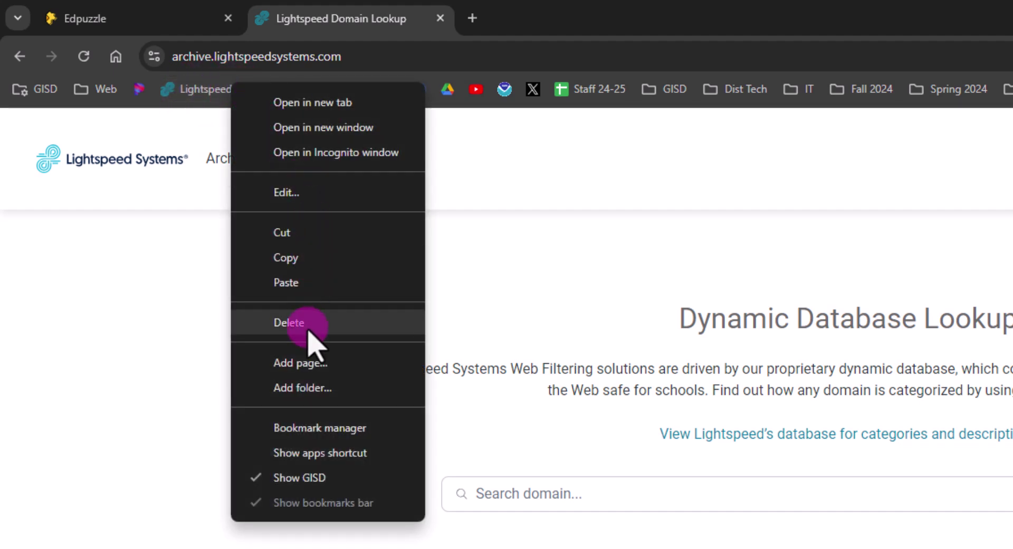
click(325, 192)
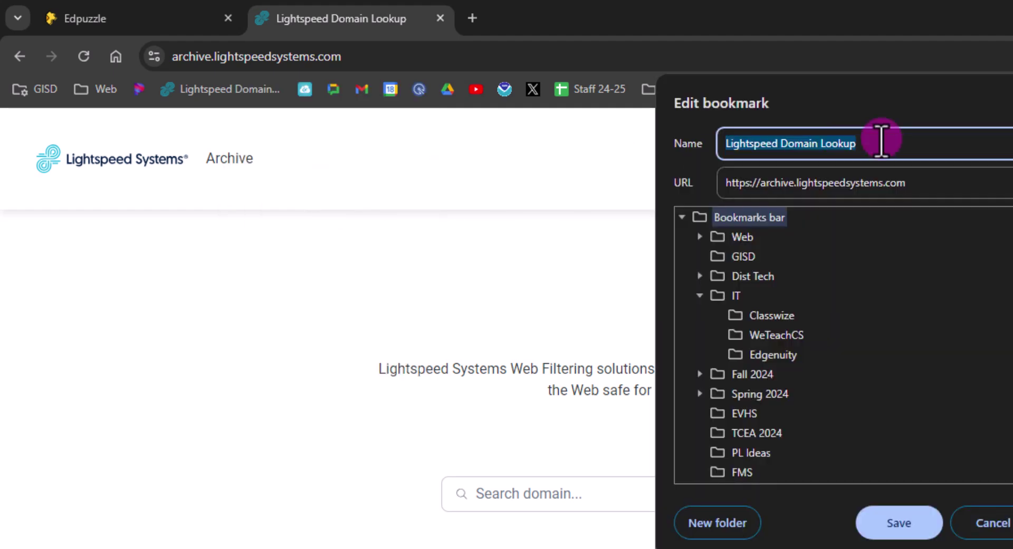
text(You)
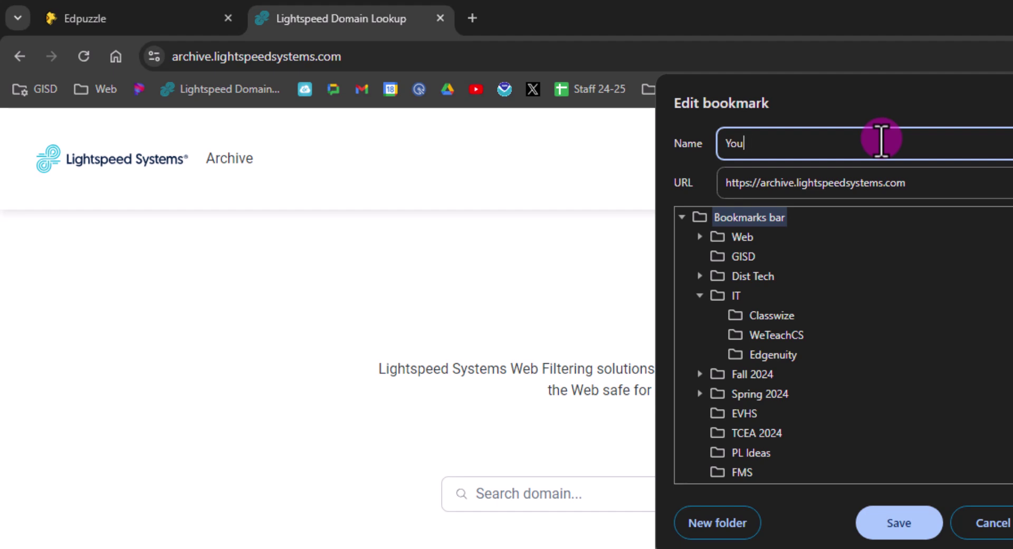
text(Tube Unblock)
key(Return)
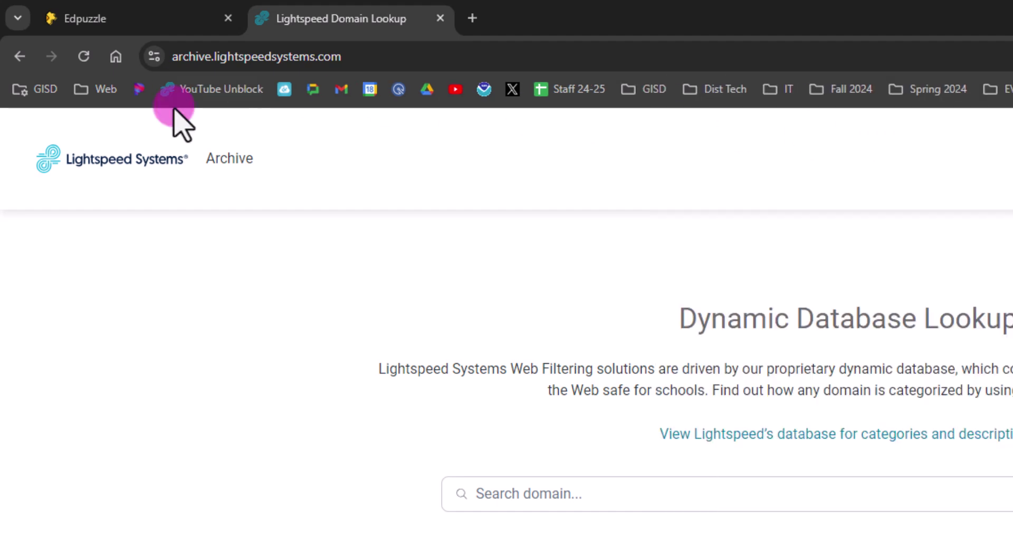
click(201, 90)
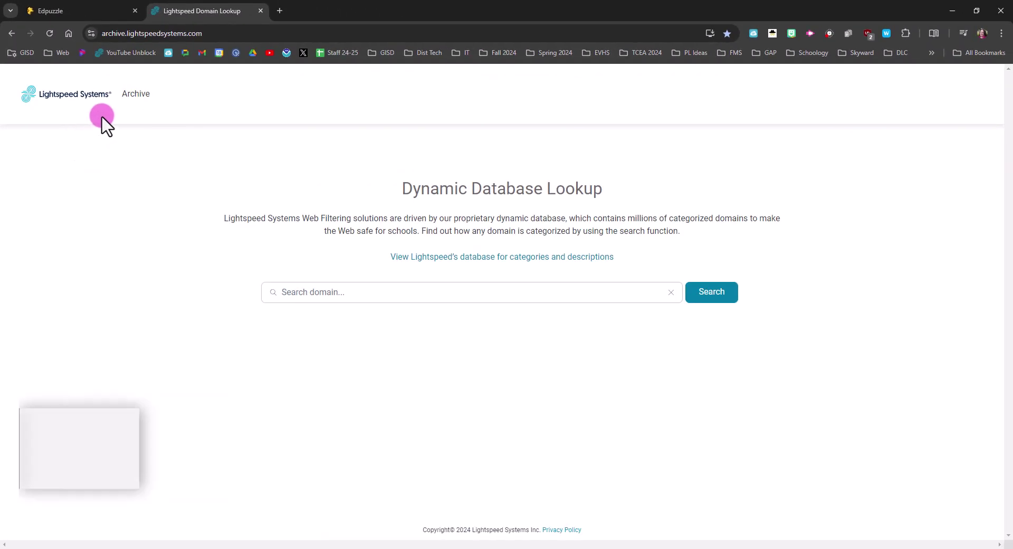
Step: Look up the pasted YouTube video link, which returns 'Looks like we missed this one'
click(322, 303)
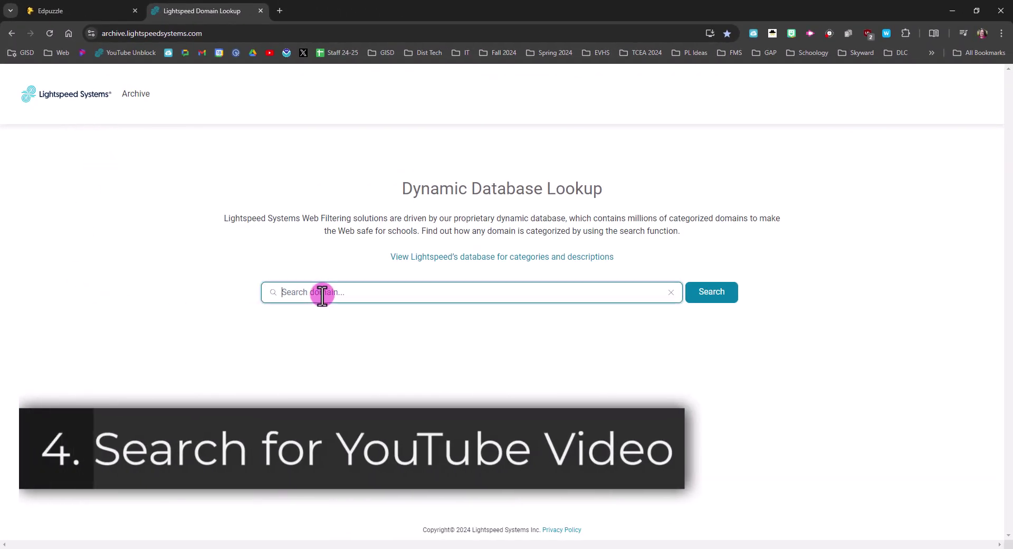
key(ctrl+v)
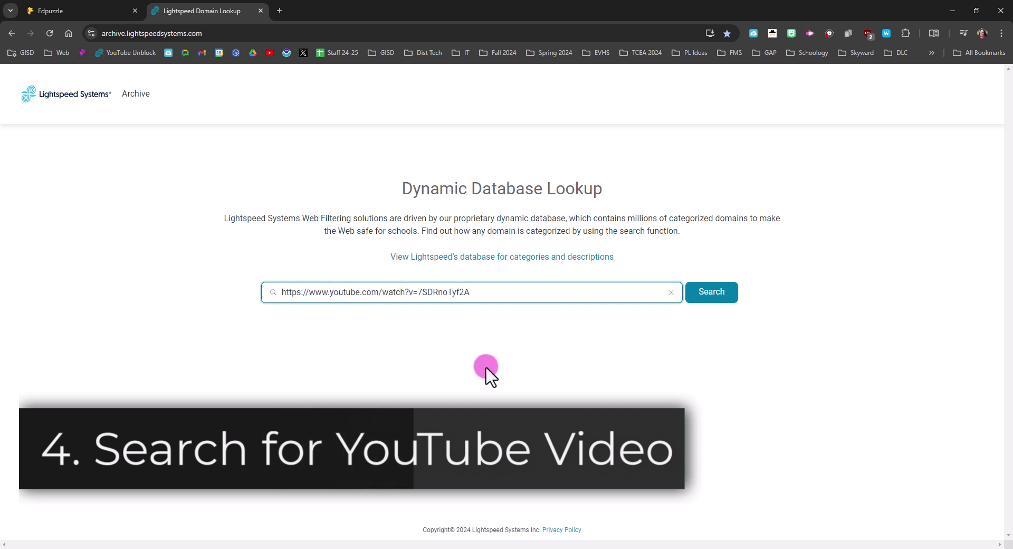
click(722, 301)
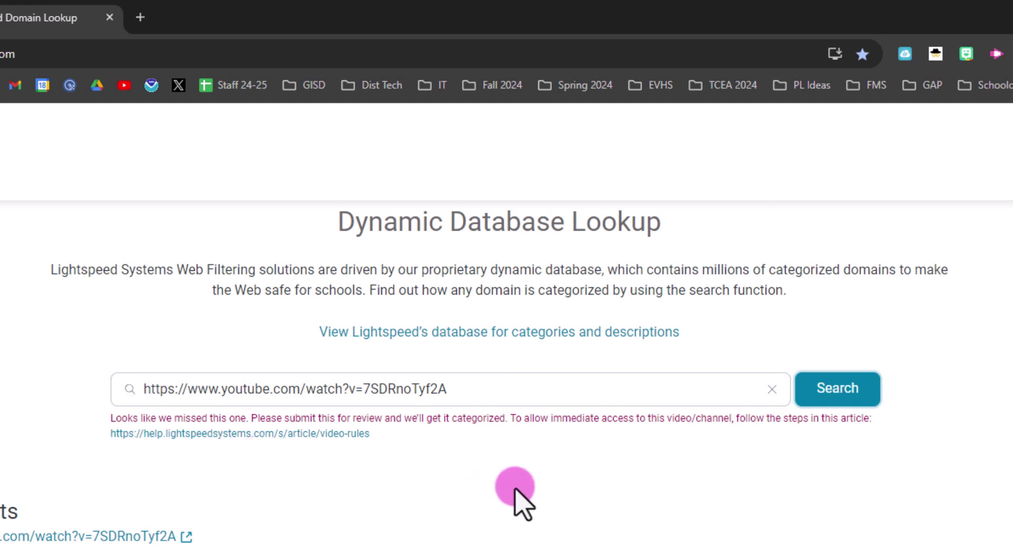
scroll(517, 489, up, 1)
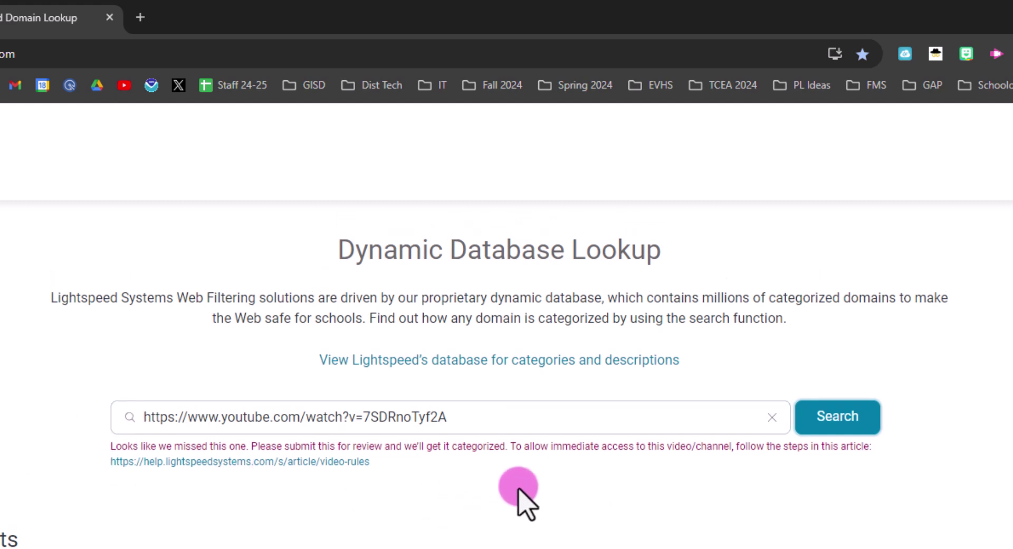
scroll(520, 488, down, 1)
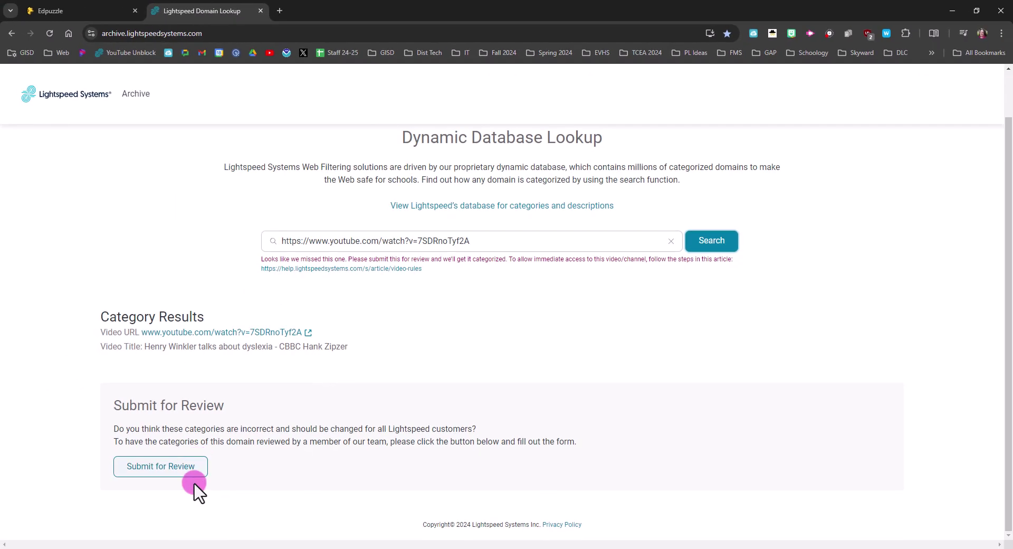
Step: Start a review request for the video and enter the requester's e-mail address
click(193, 482)
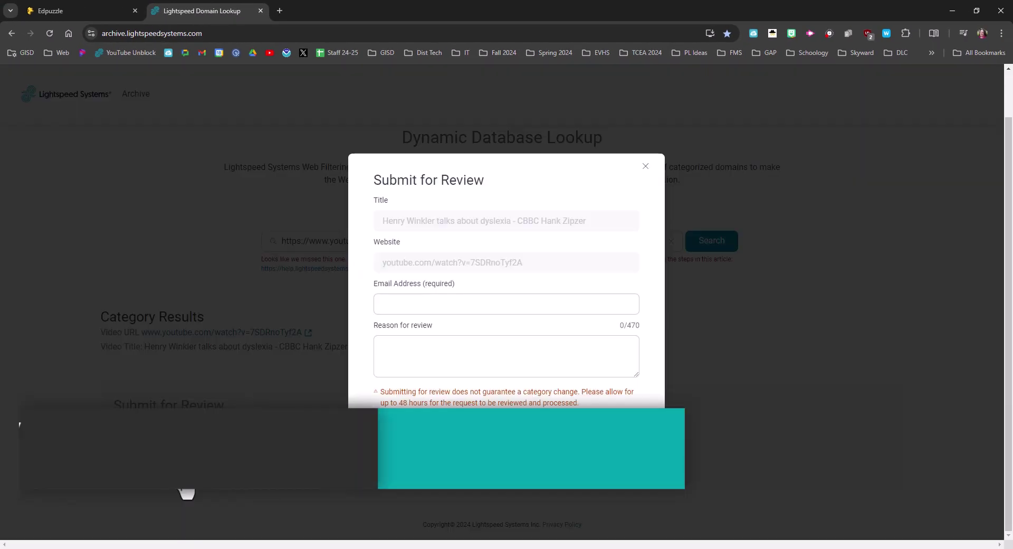
click(430, 305)
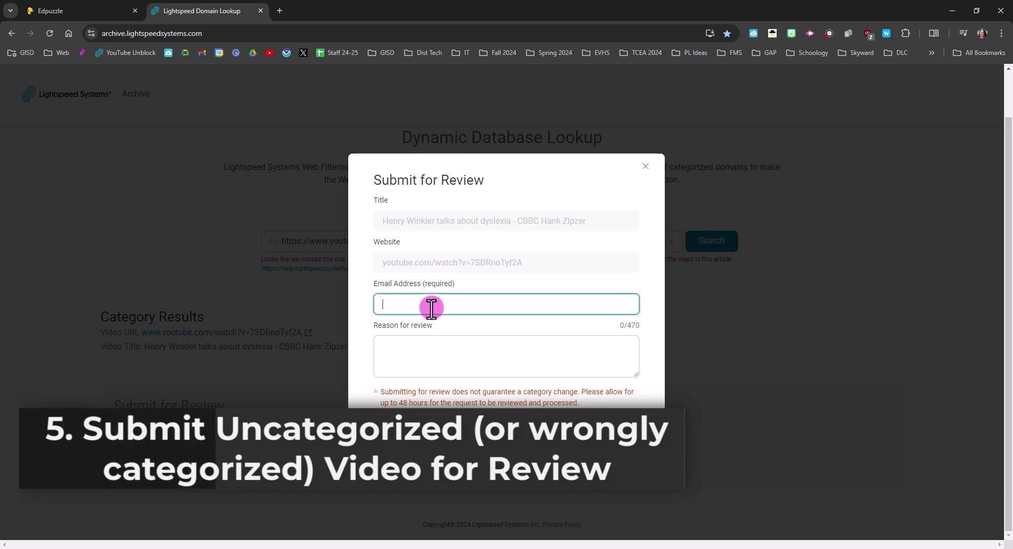
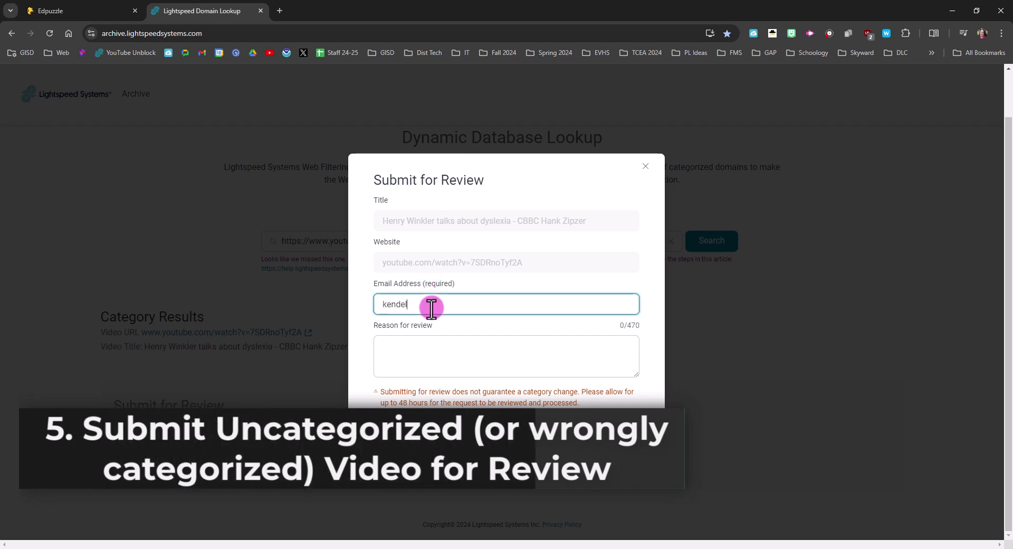
key(Tab)
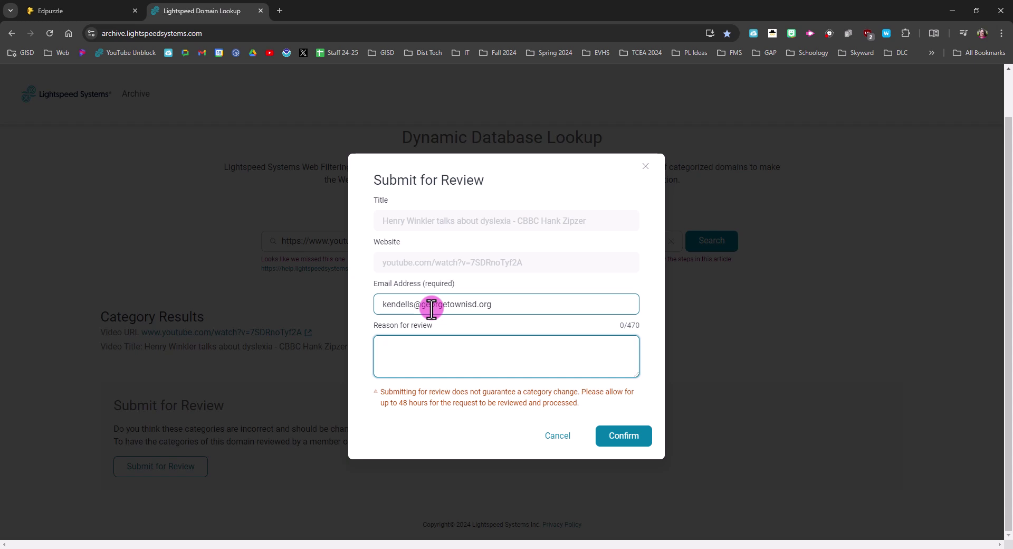
Step: Write the education.videos reason for students, fix the 'catergorize' typo, and submit
text(Please catergorize this as education.videos so I c)
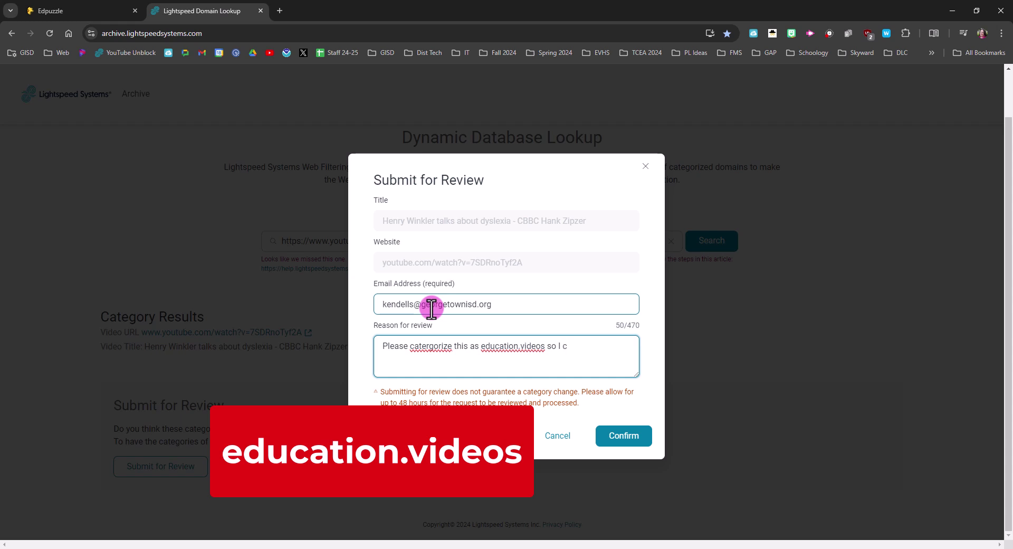
text(h my students.)
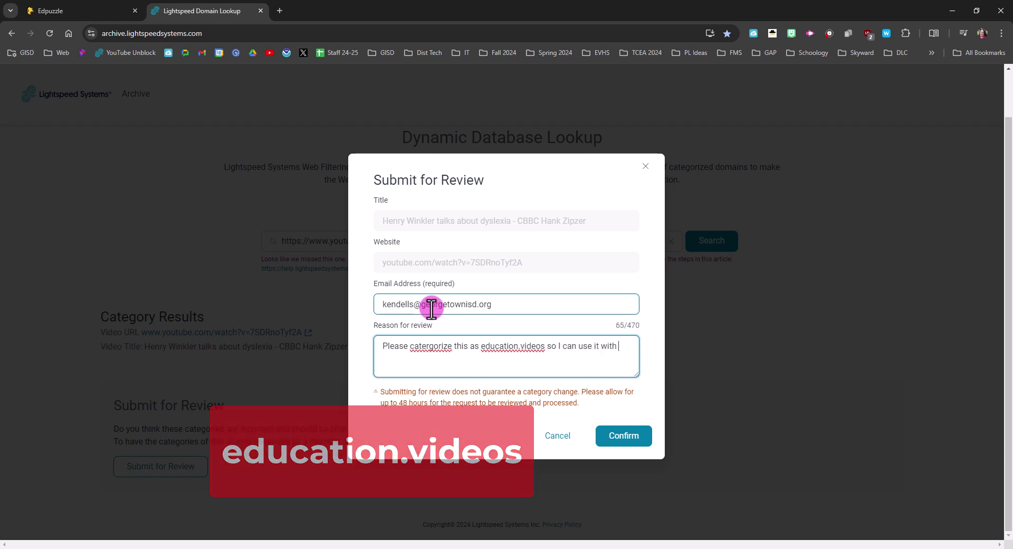
right_click(432, 346)
click(458, 365)
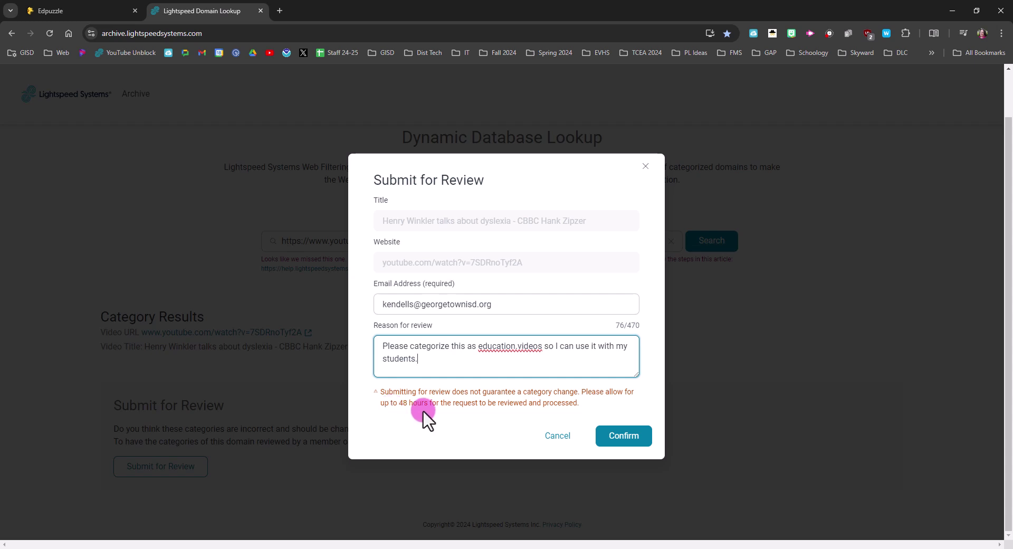
click(617, 442)
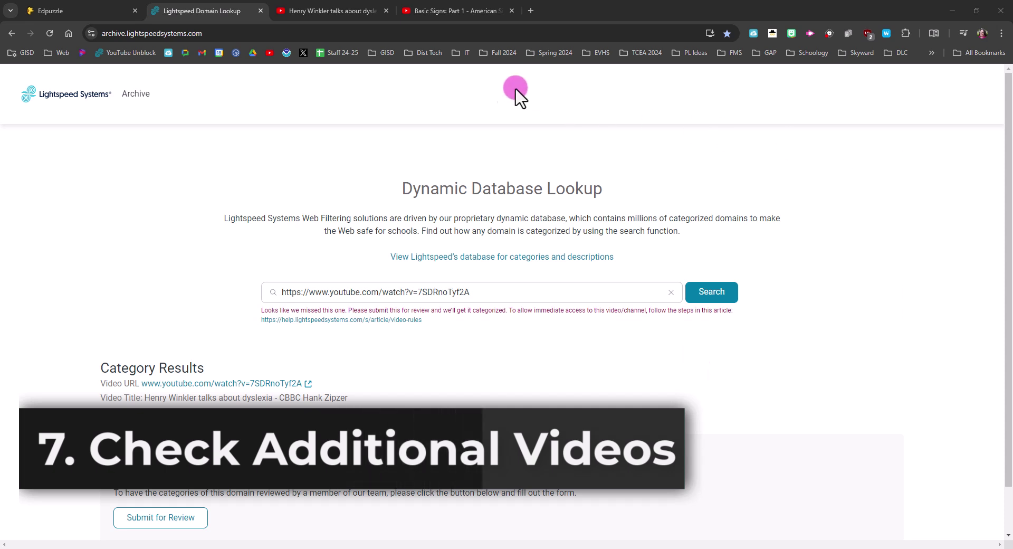
Step: Copy the Basic Signs: Part 1 video URL from the YouTube address bar
click(460, 12)
click(329, 33)
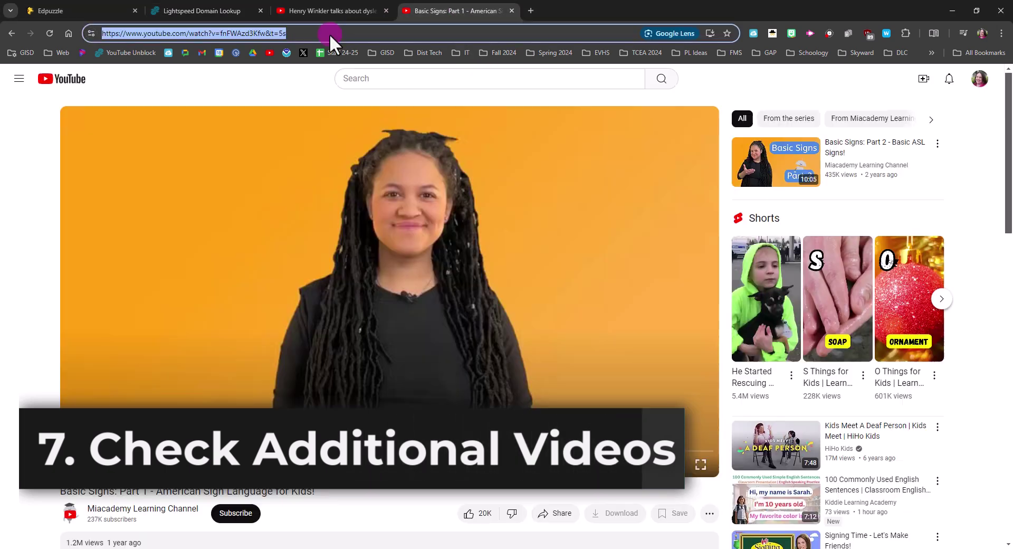
right_click(254, 30)
click(328, 128)
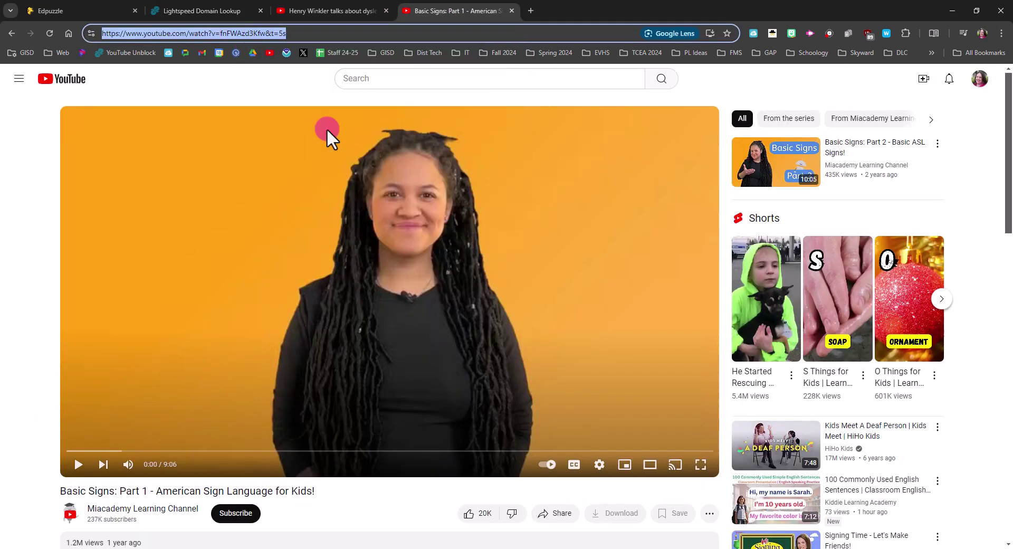
Step: Replace the lookup search with the Basic Signs URL and search, showing education.videos
click(205, 9)
drag(495, 292, 331, 287)
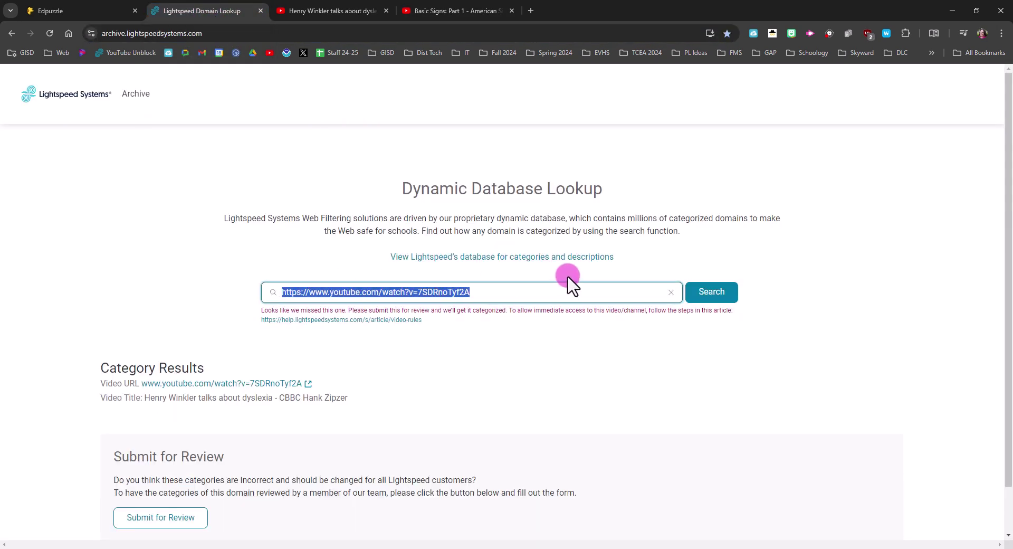
key(ctrl+v)
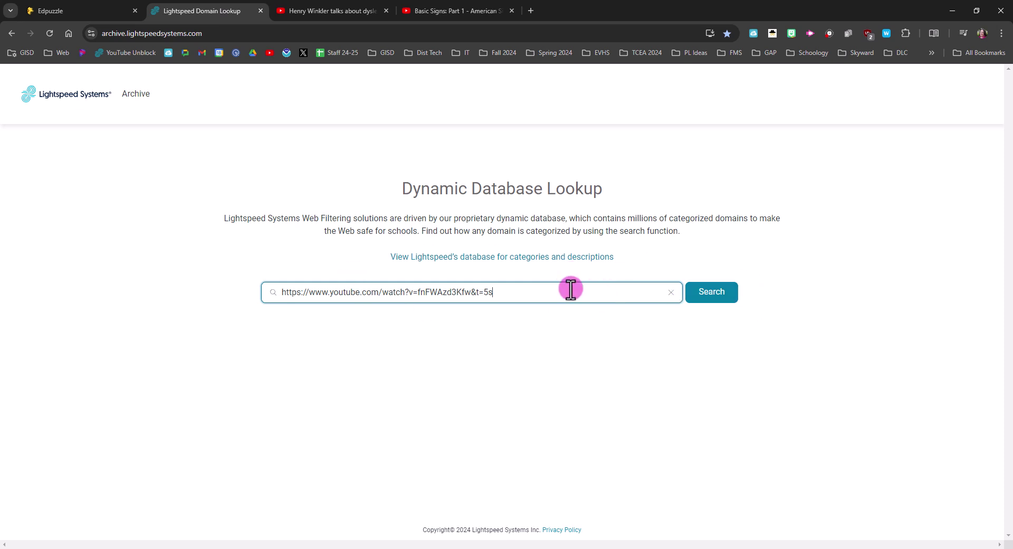
click(713, 298)
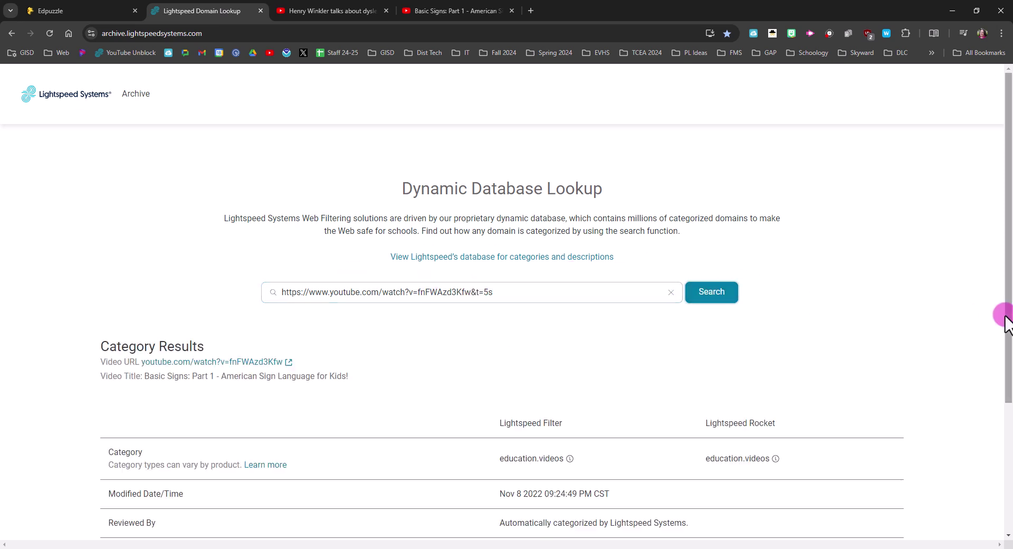
scroll(487, 391, down, 1)
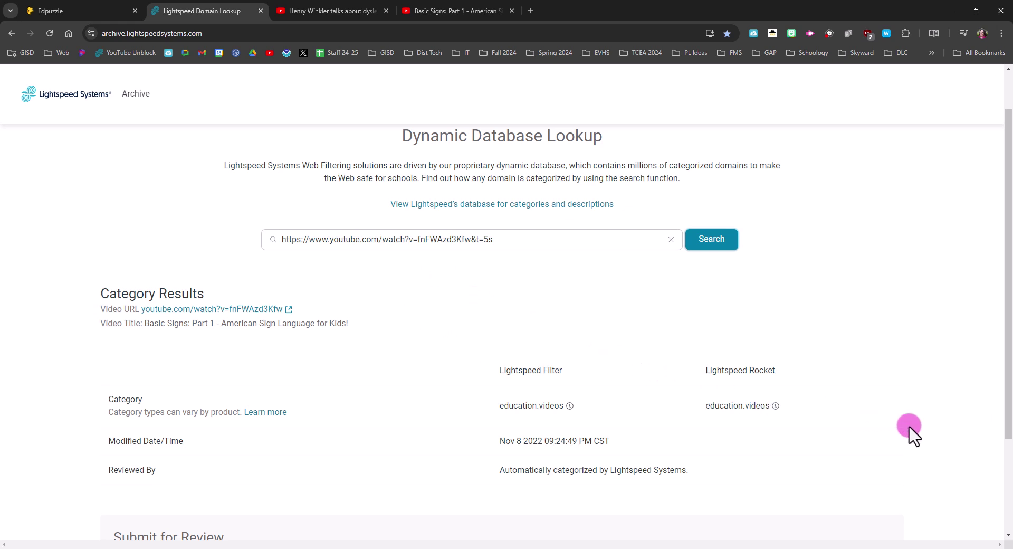
scroll(831, 414, up, 1)
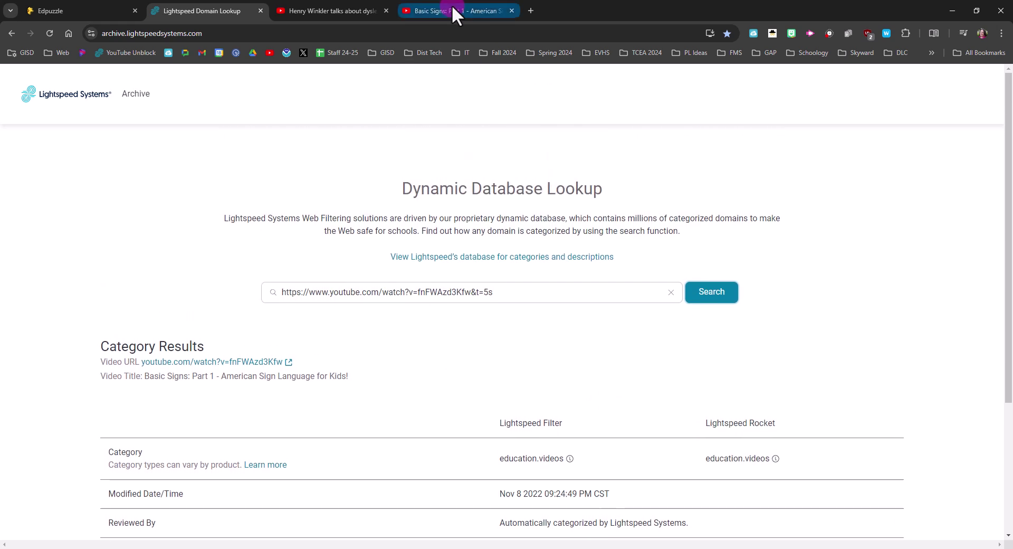
Step: Open the Miacademy Learning Channel page from the Basic Signs video
click(451, 11)
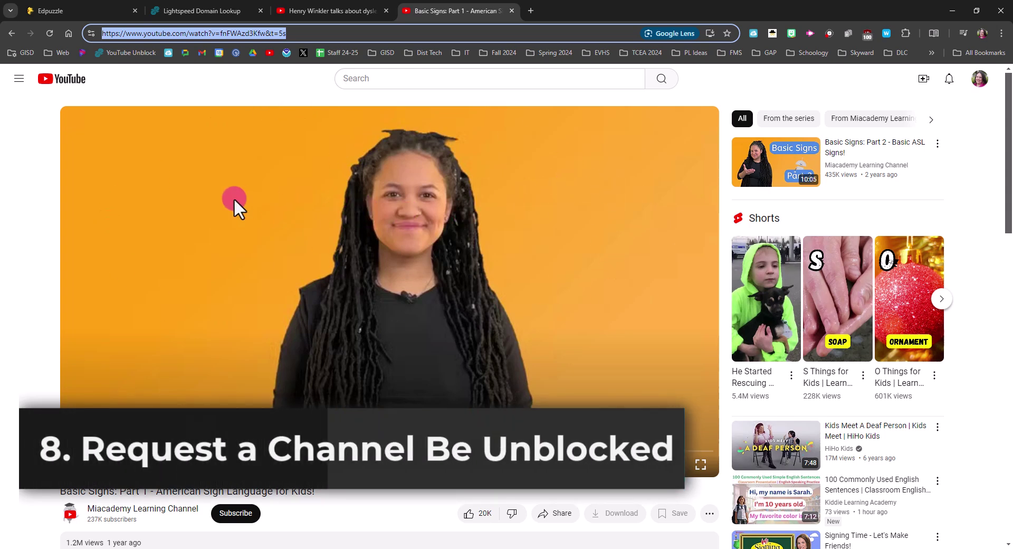
scroll(39, 199, down, 2)
scroll(39, 199, down, 2)
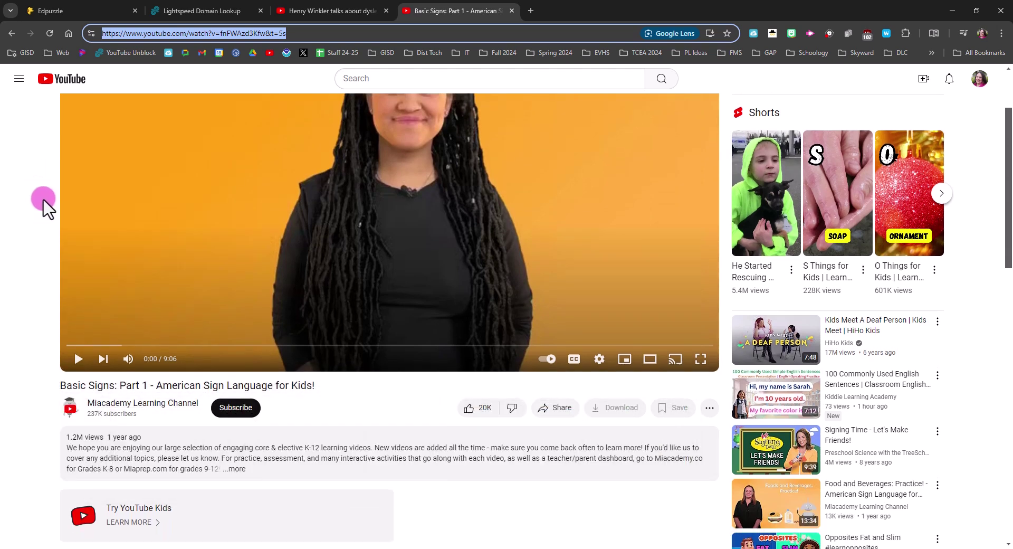
scroll(33, 219, up, 2)
scroll(33, 219, up, 2)
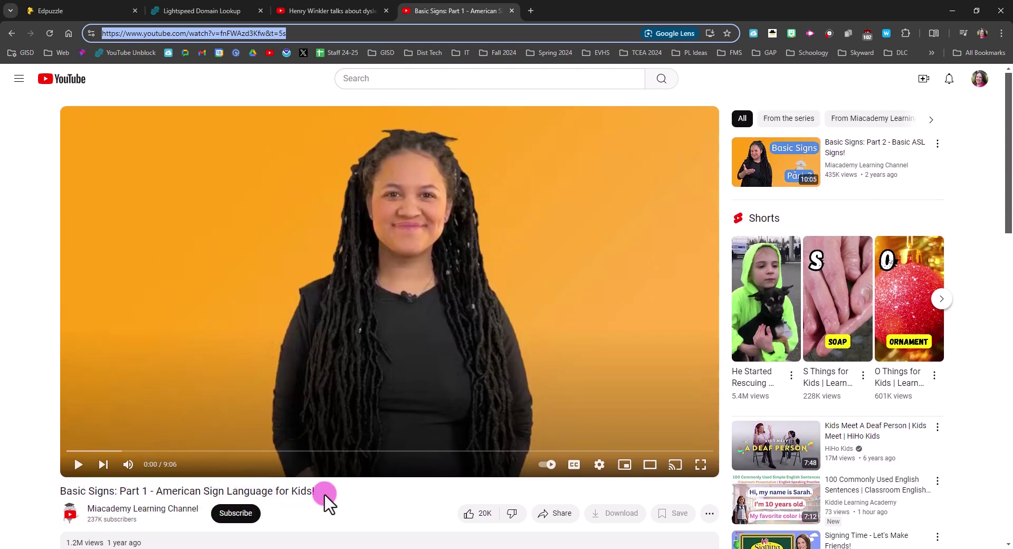
click(163, 510)
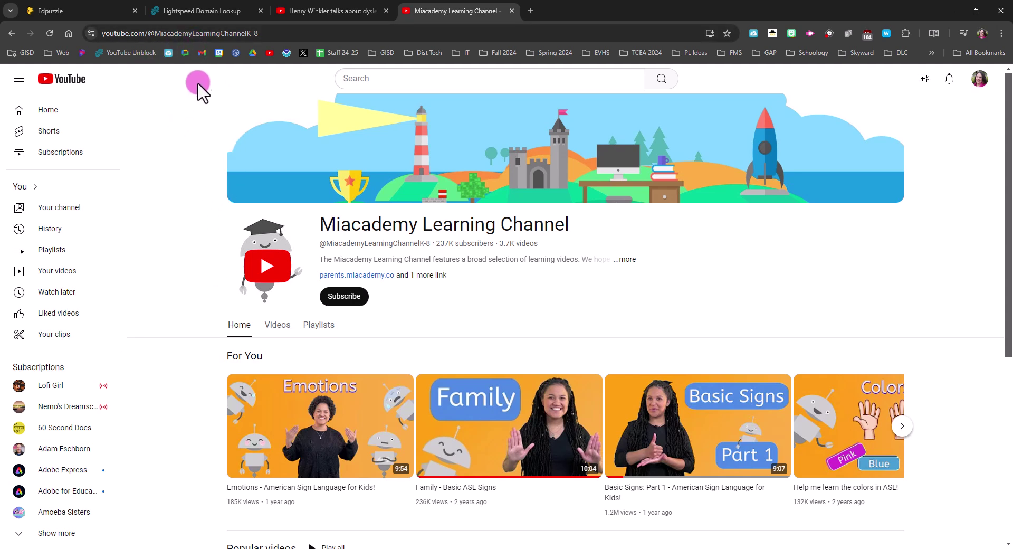
click(203, 33)
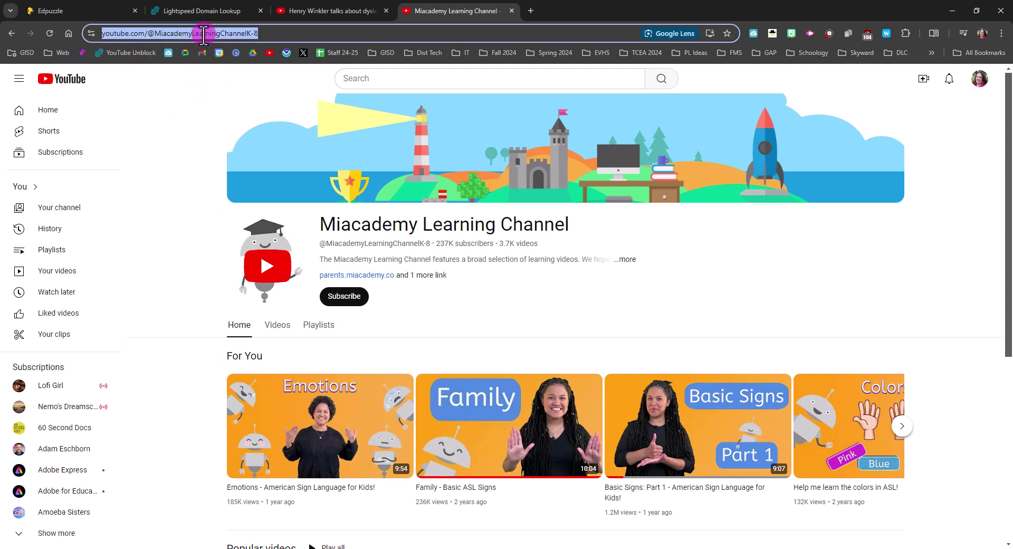
right_click(204, 33)
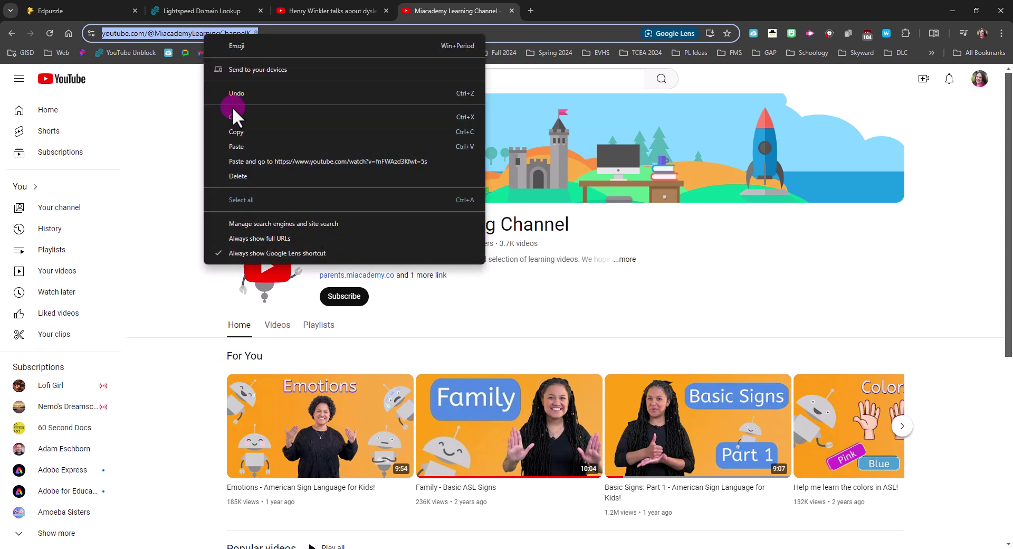
click(239, 133)
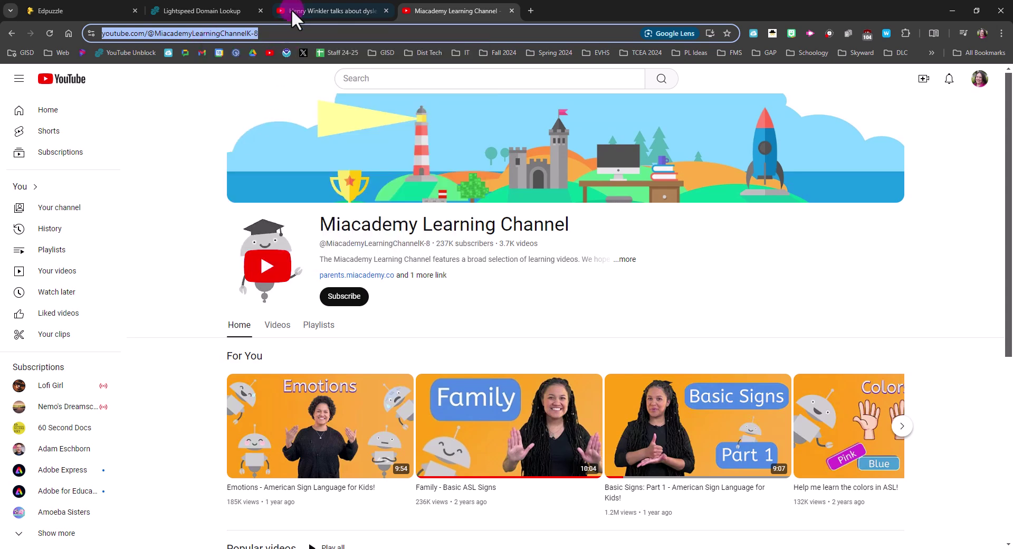
click(237, 9)
Step: Search the Miacademy channel URL, showing manually categorized education.videos for Filter and Rocket
click(526, 288)
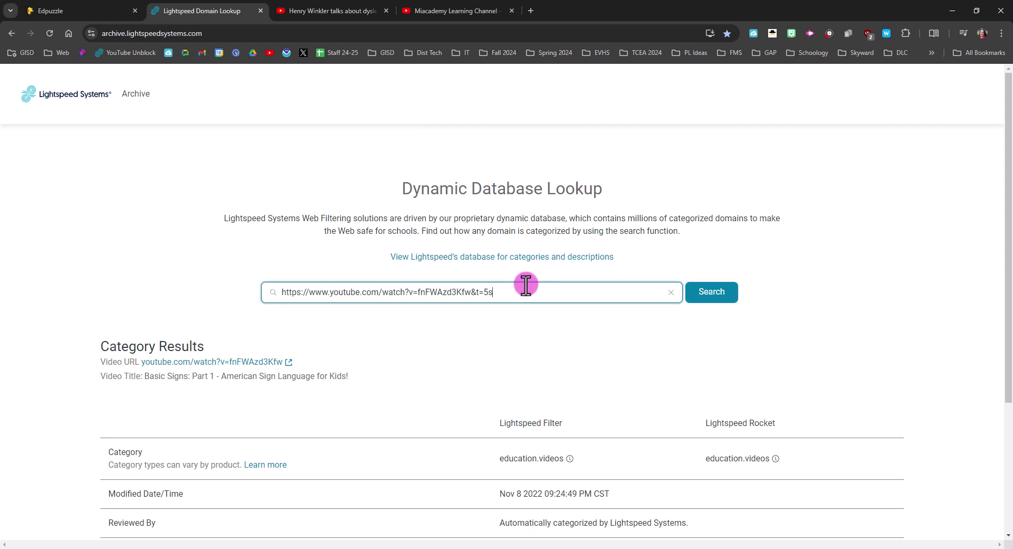
key(ctrl+a)
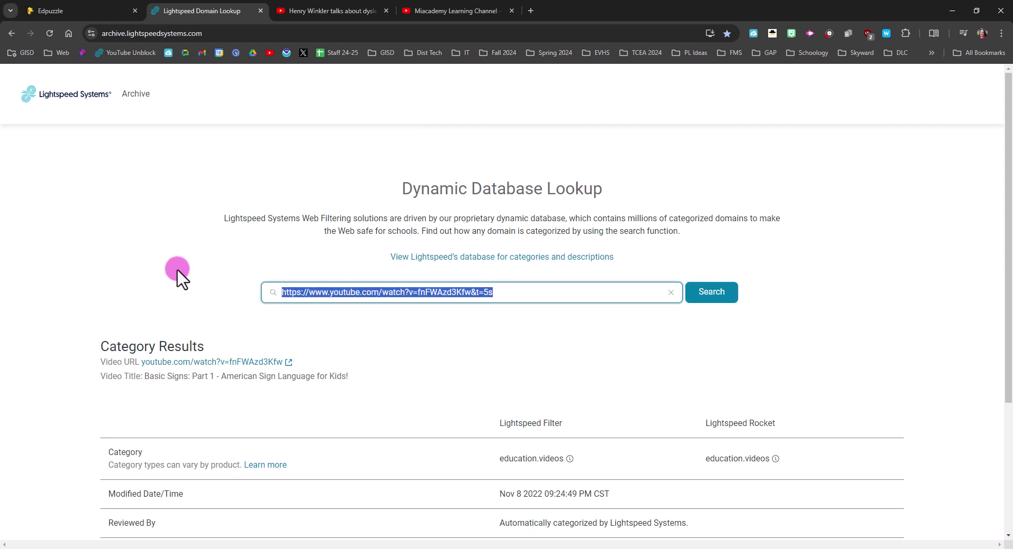
key(ctrl+v)
click(699, 298)
scroll(404, 433, down, 1)
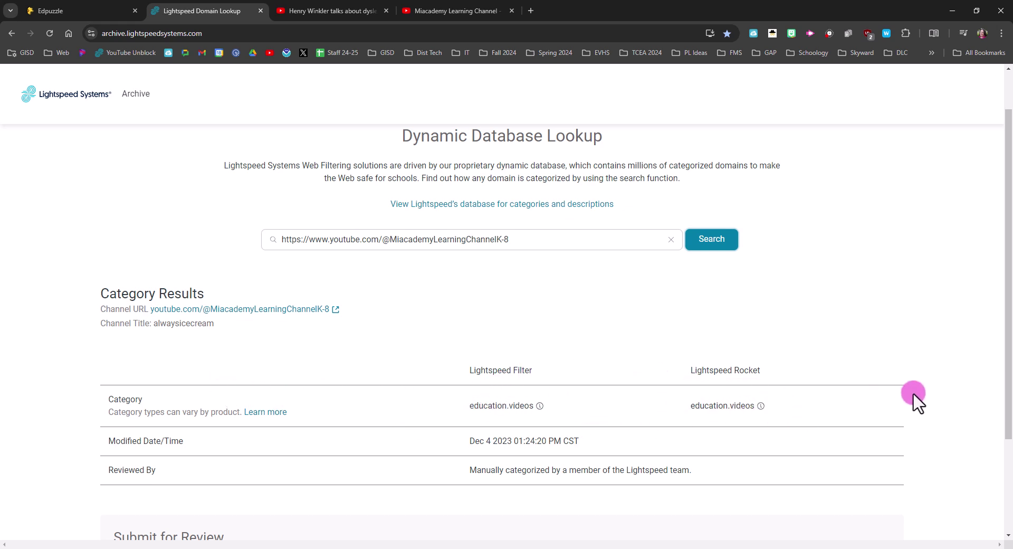
scroll(880, 418, down, 1)
scroll(880, 418, up, 1)
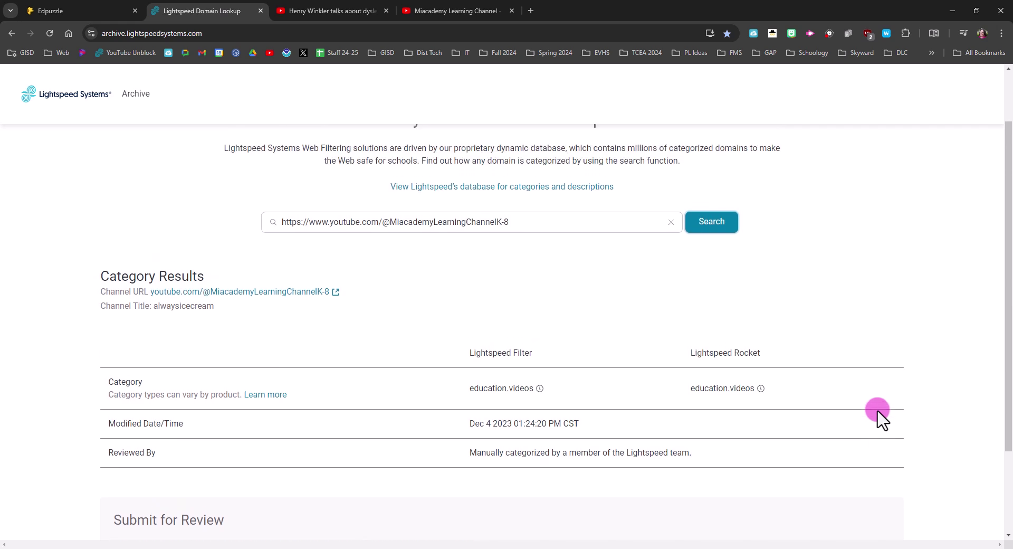
scroll(880, 418, up, 1)
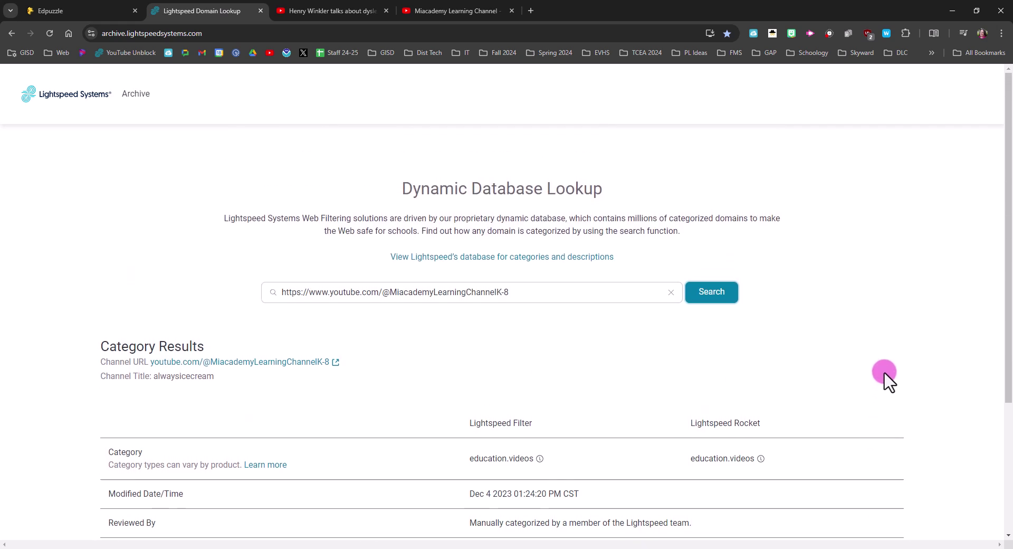